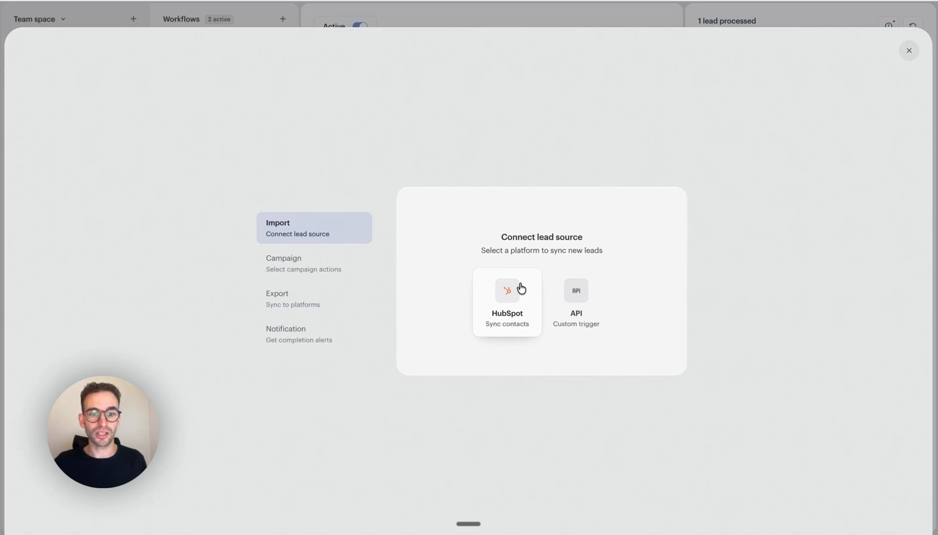
Set HubSpot as the lead source, monitoring the WF1 Revival Status segment with conversation history imported.
{"action": "left_click", "coordinate": [521, 288]}
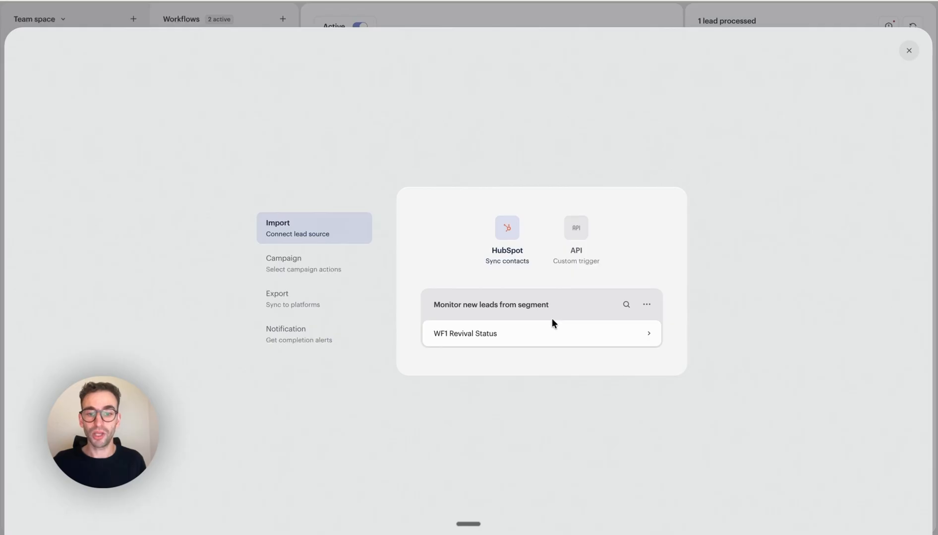
{"action": "left_click", "coordinate": [556, 335]}
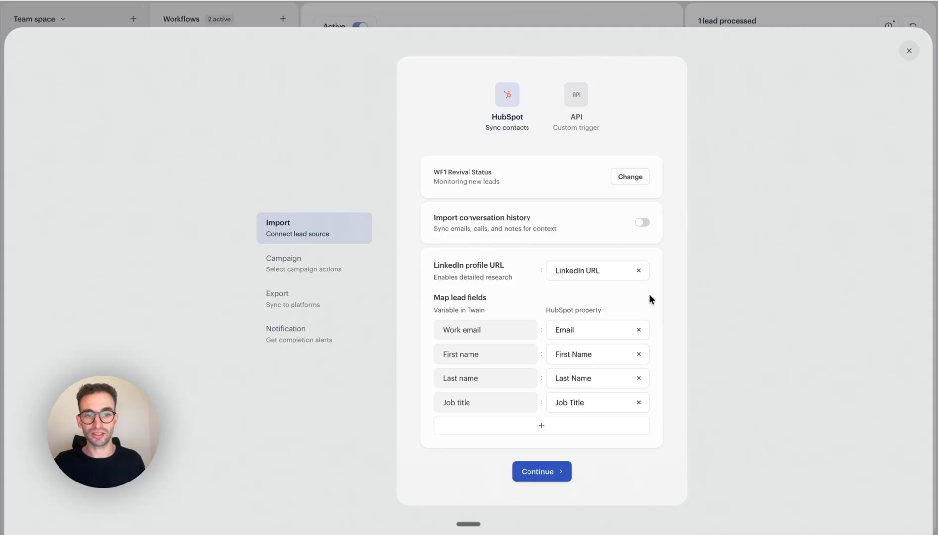
{"action": "left_click", "coordinate": [642, 224]}
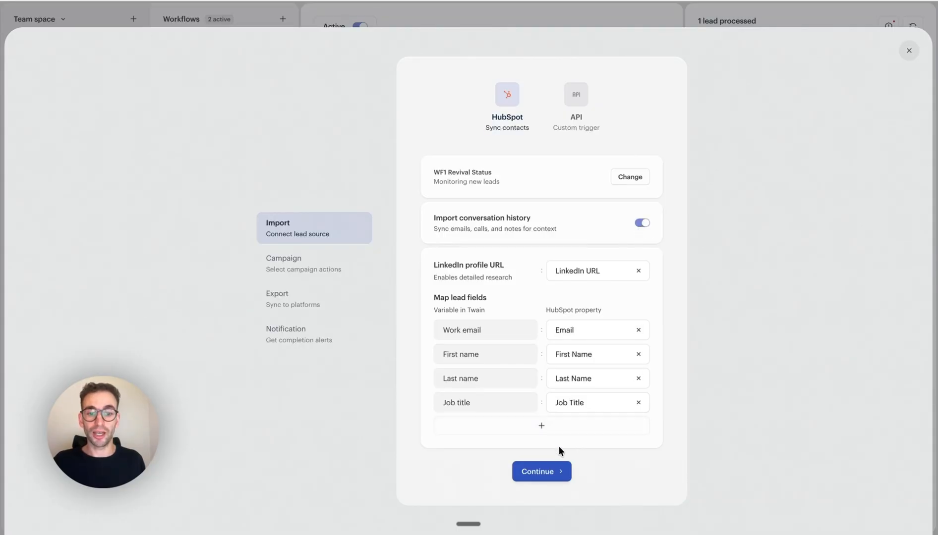
{"action": "left_click", "coordinate": [547, 472]}
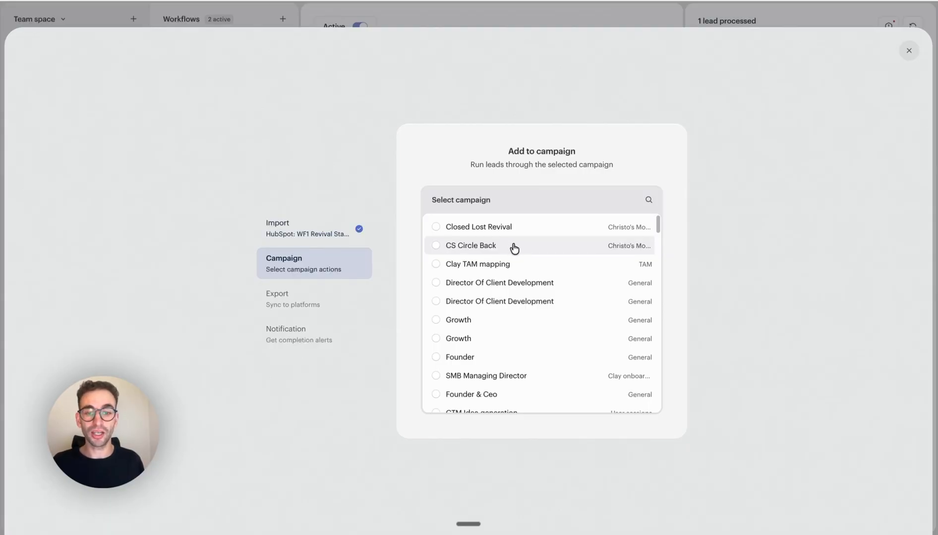
Add the leads to the Closed Lost Revival campaign with sequence generation and expanded research enabled.
{"action": "left_click", "coordinate": [447, 230]}
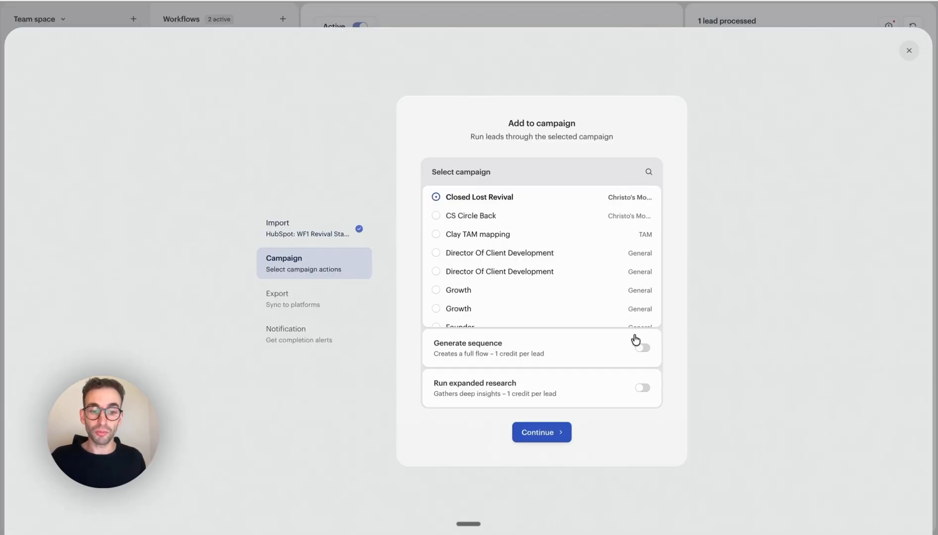
{"action": "left_click", "coordinate": [642, 348]}
{"action": "left_click", "coordinate": [643, 390]}
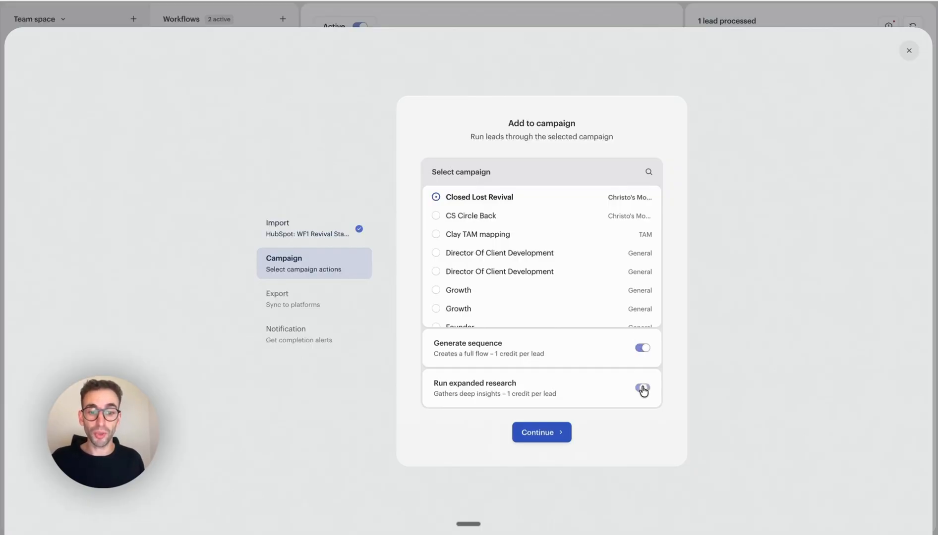
{"action": "left_click", "coordinate": [547, 434]}
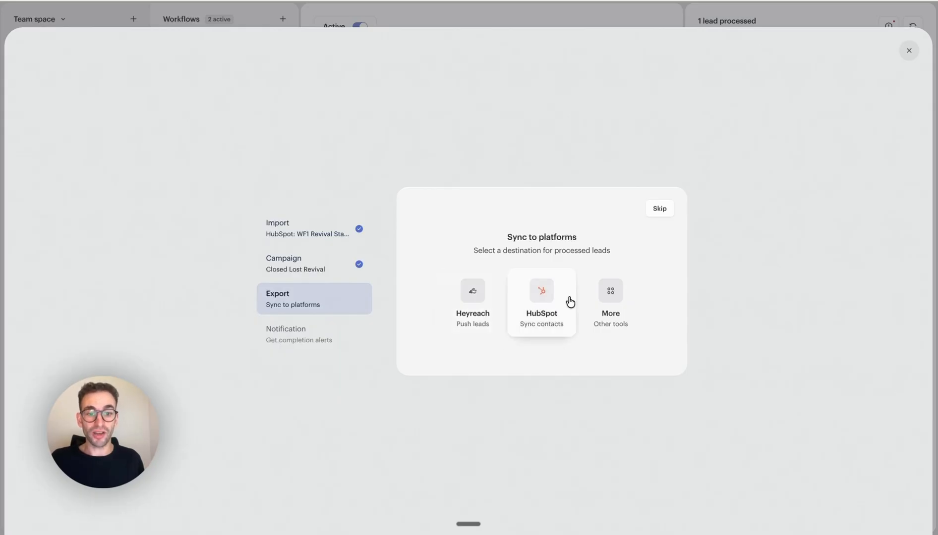
Choose HubSpot as the export destination and map sequence Step 1 to the HubSpot property Step 1.
{"action": "left_click", "coordinate": [605, 295]}
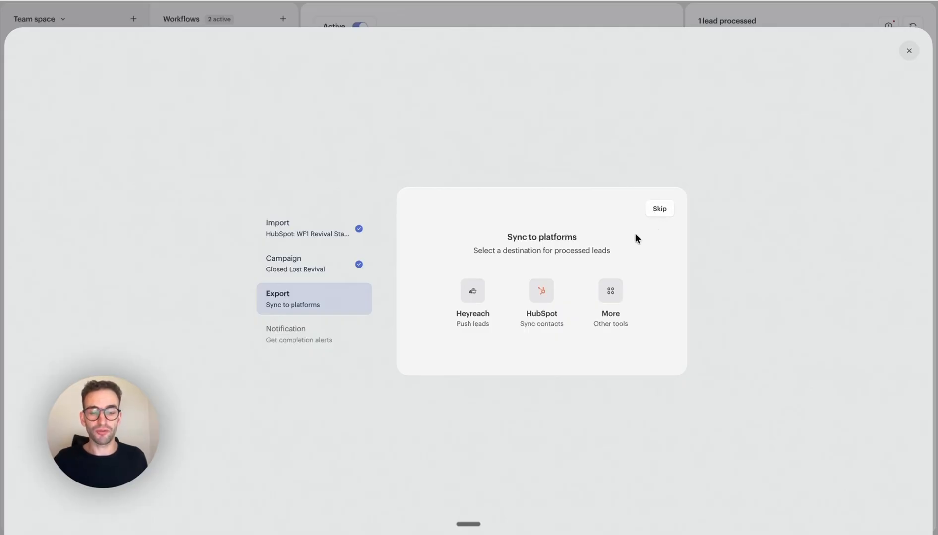
{"action": "left_click", "coordinate": [533, 290]}
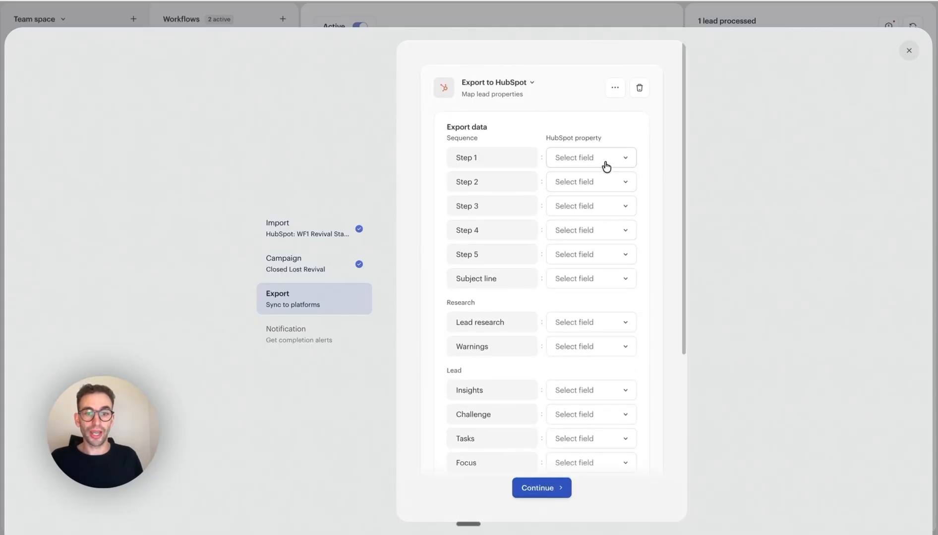
{"action": "left_click", "coordinate": [606, 164]}
{"action": "type", "text": "Ste"}
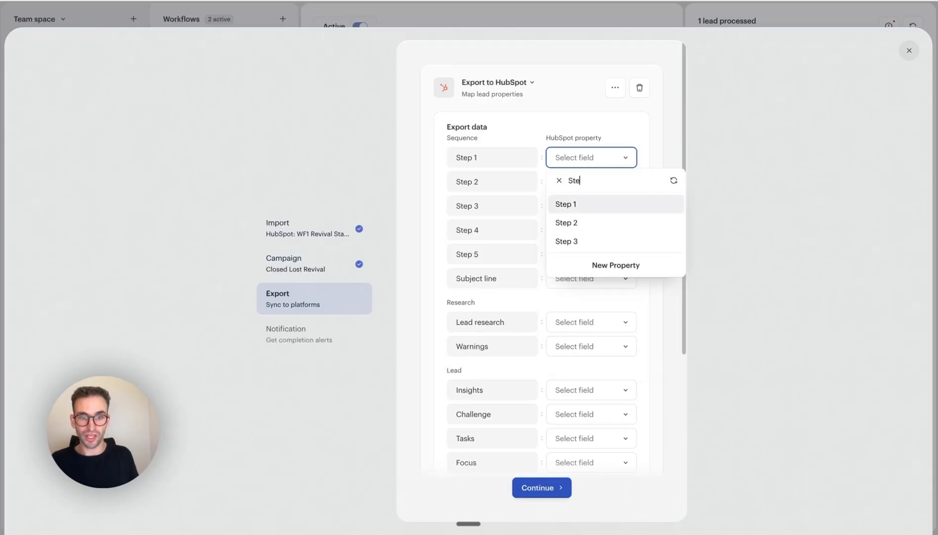
{"action": "left_click", "coordinate": [563, 207]}
Map sequence Step 2 and Step 3 to the HubSpot properties Step 2 and Step 3, and continue to the notification setup.
{"action": "left_click", "coordinate": [570, 186]}
{"action": "type", "text": "St"}
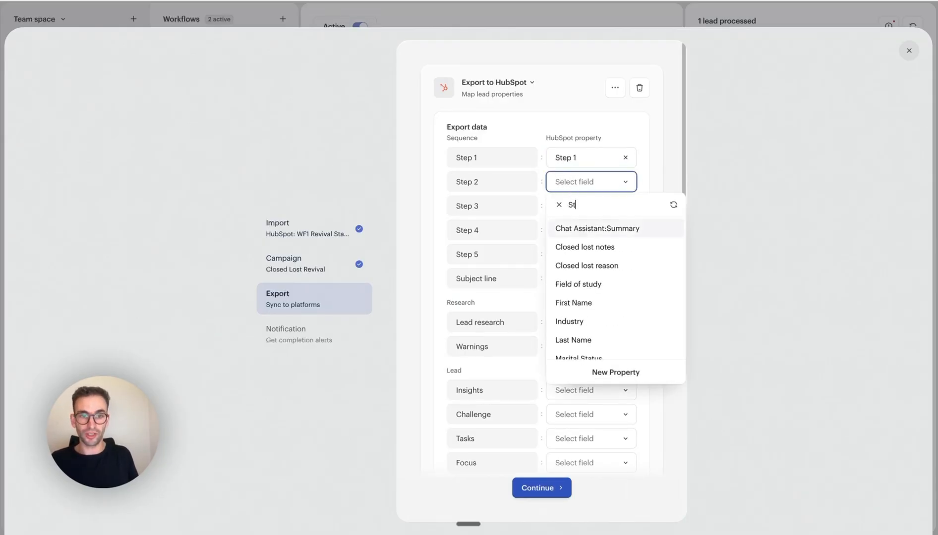
{"action": "type", "text": "ep"}
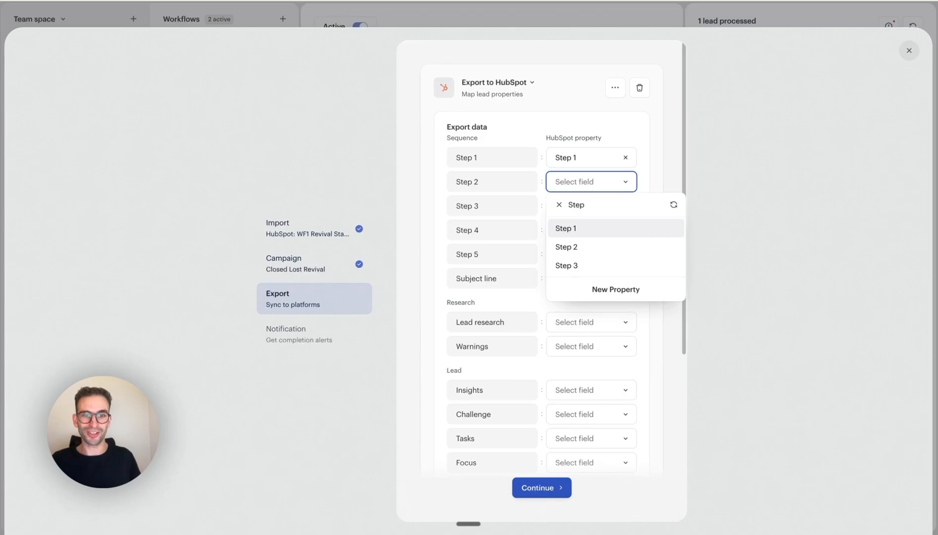
{"action": "left_click", "coordinate": [576, 247]}
{"action": "left_click", "coordinate": [581, 209]}
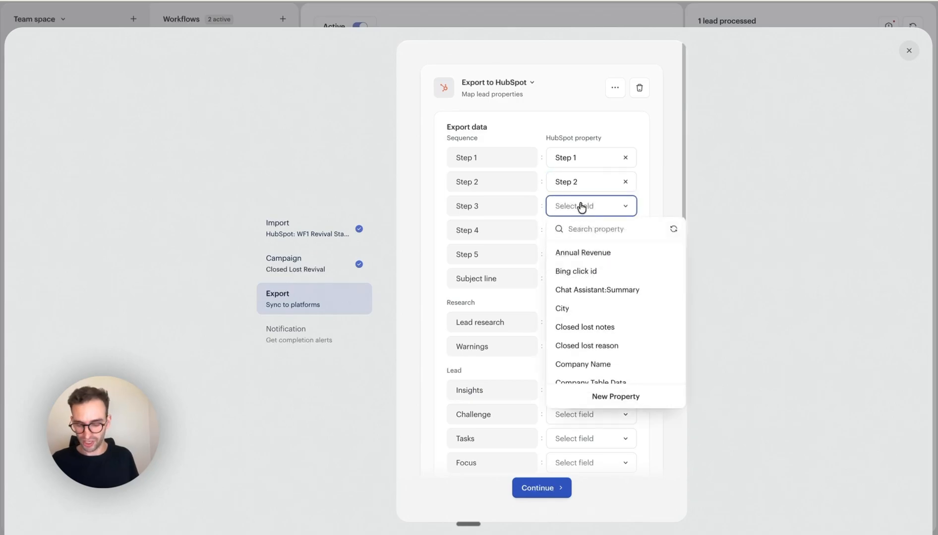
{"action": "type", "text": "Step 3"}
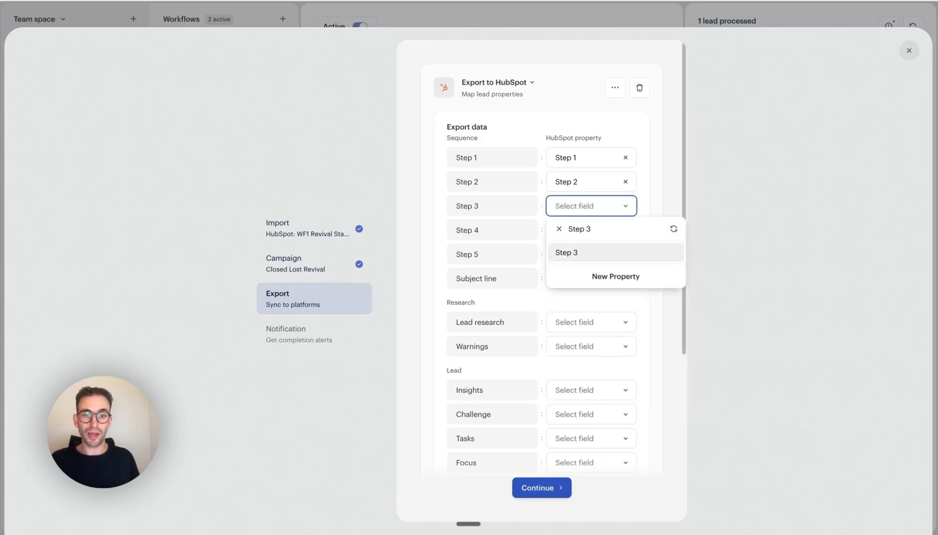
{"action": "left_click", "coordinate": [575, 251]}
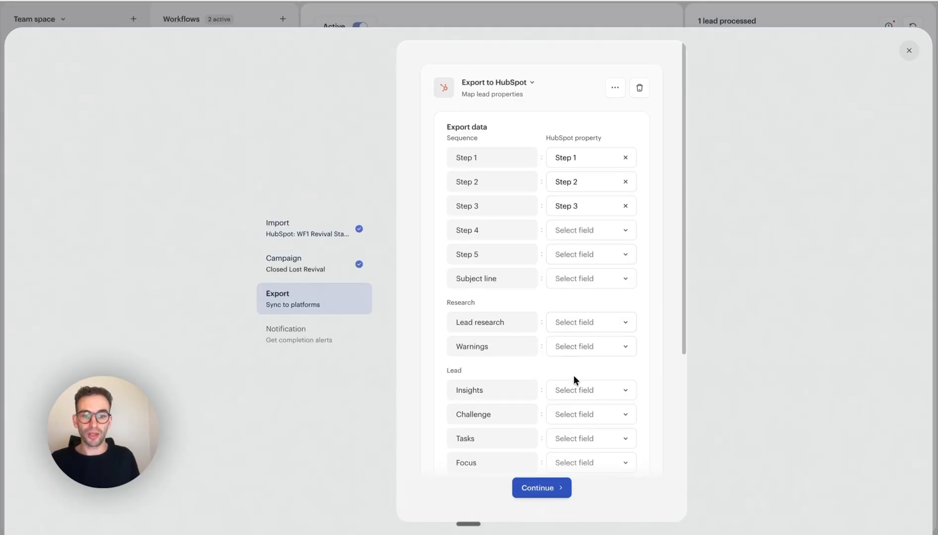
{"action": "scroll", "coordinate": [573, 381], "scroll_direction": "down", "scroll_amount": 5}
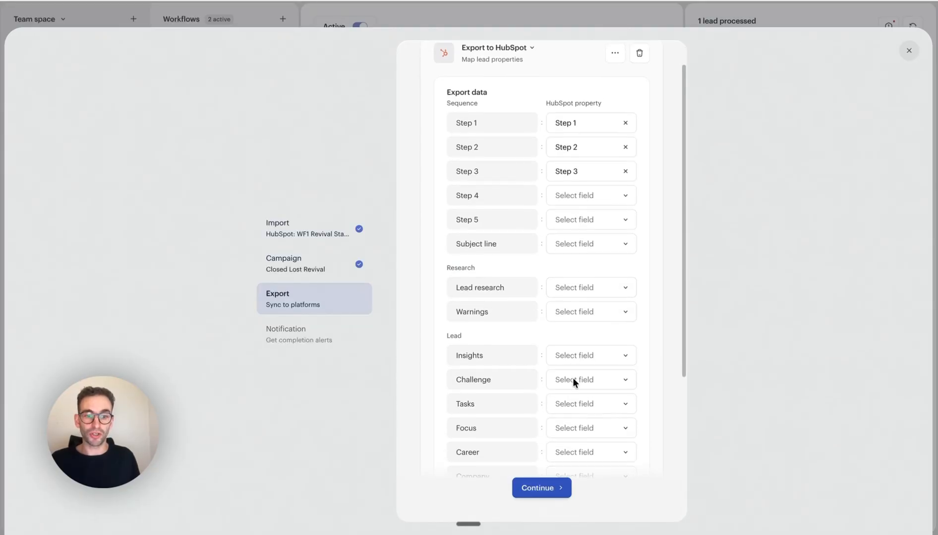
{"action": "left_click", "coordinate": [549, 490]}
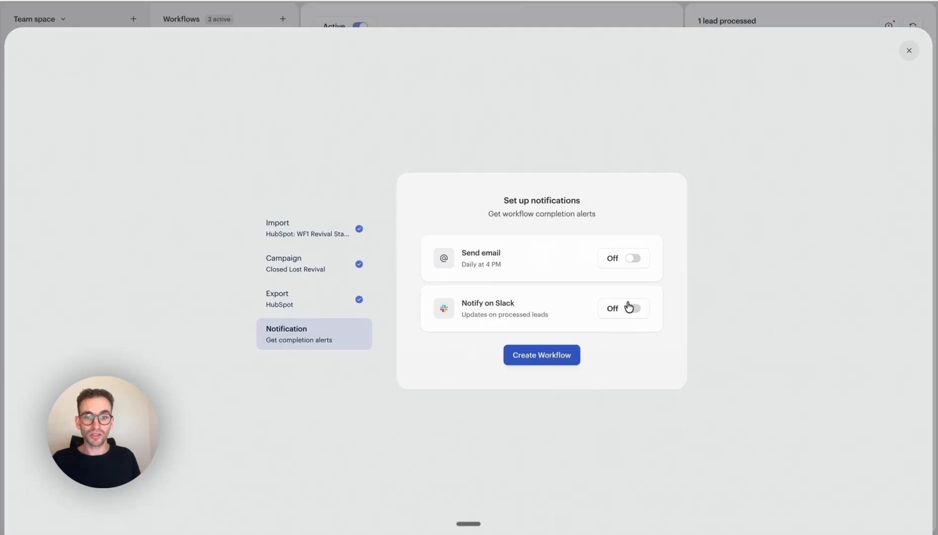
Enable email reports and a daily Slack summary in the test-slack-app channel, and create the workflow.
{"action": "left_click", "coordinate": [629, 263]}
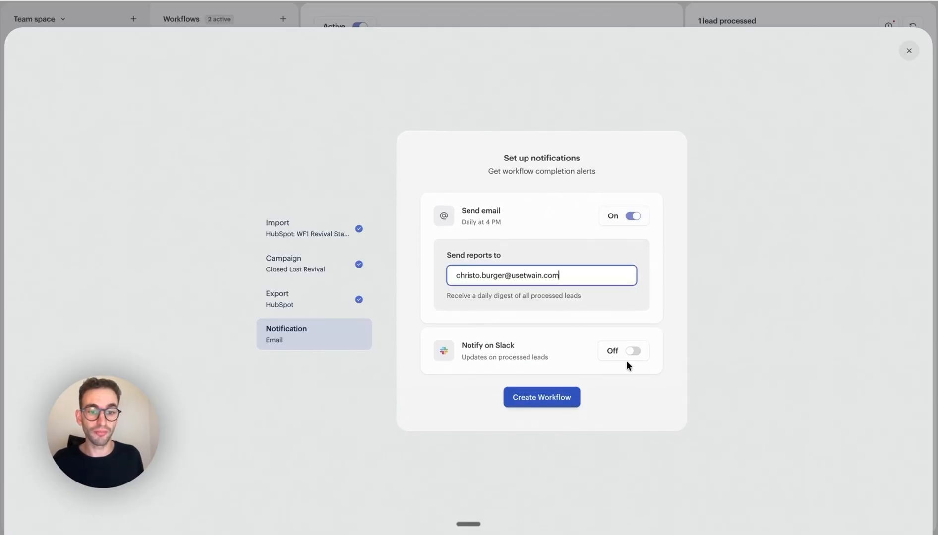
{"action": "left_click", "coordinate": [627, 355]}
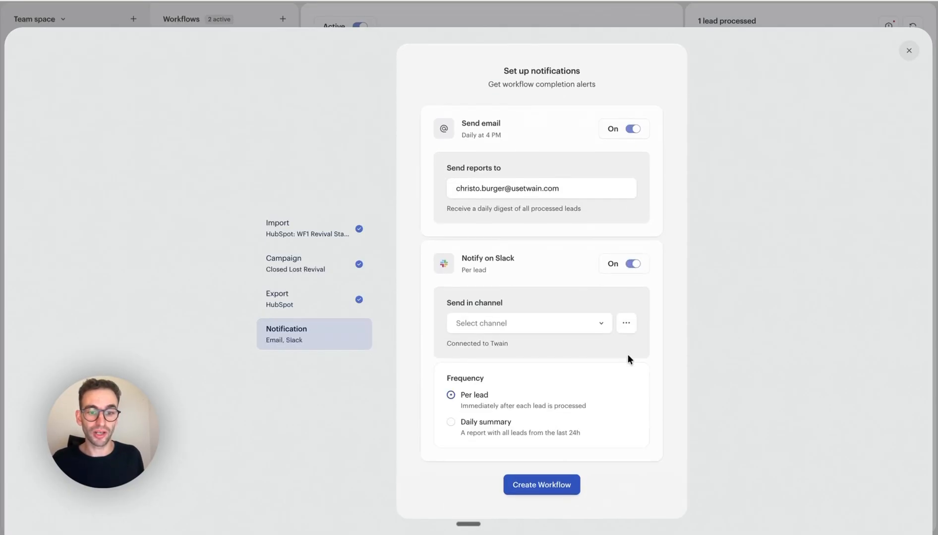
{"action": "left_click", "coordinate": [570, 330]}
{"action": "type", "text": "slack"}
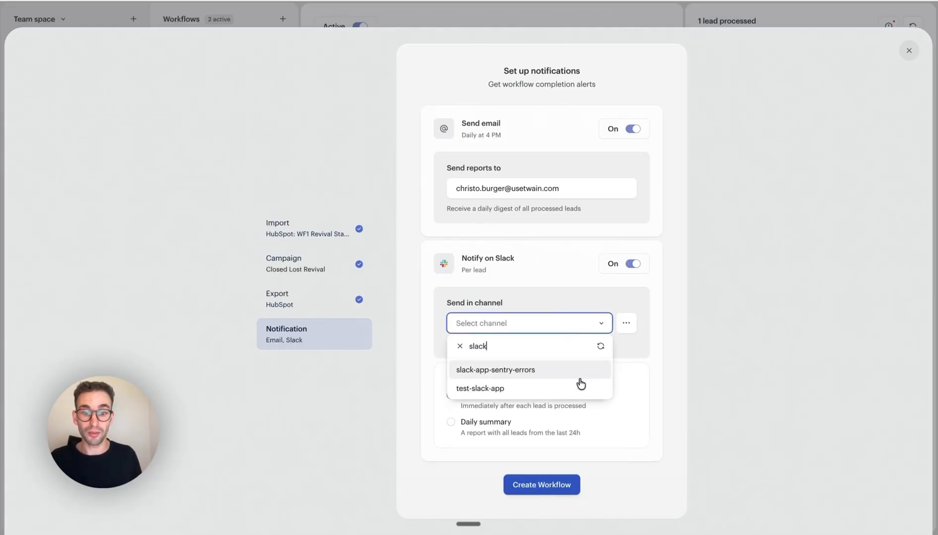
{"action": "left_click", "coordinate": [565, 388]}
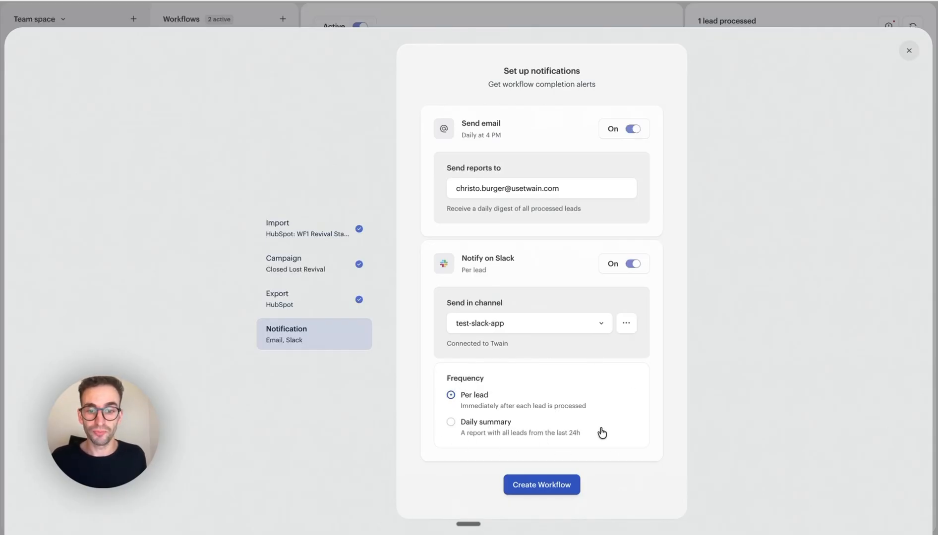
{"action": "left_click", "coordinate": [451, 425]}
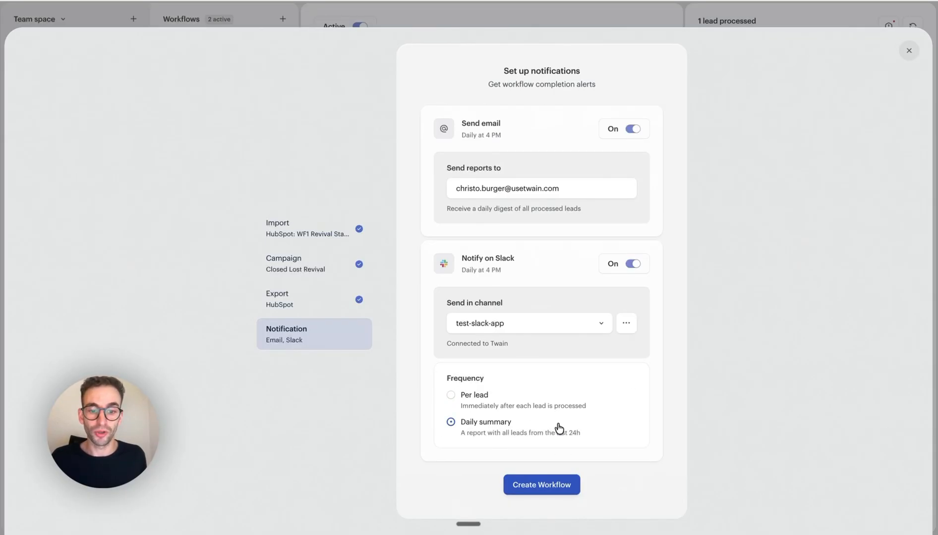
{"action": "left_click", "coordinate": [540, 487]}
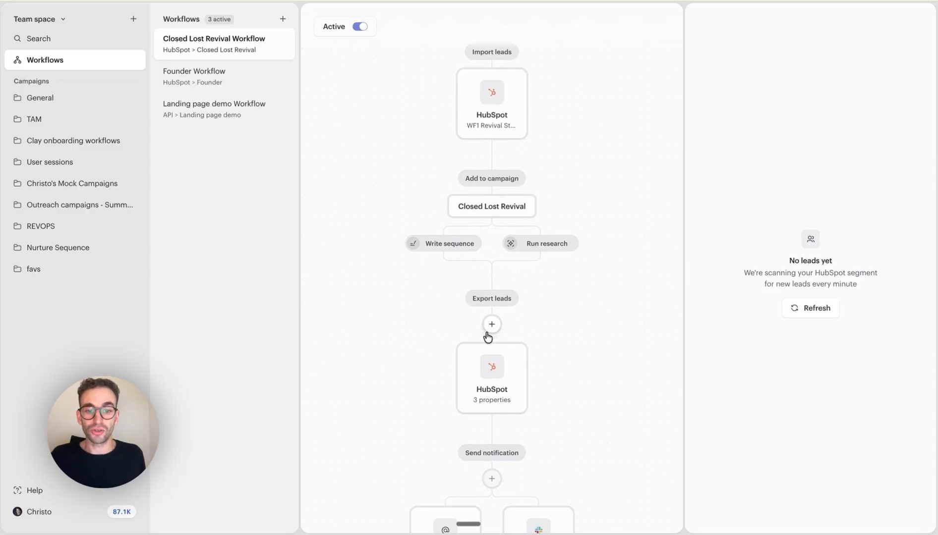
Review the new workflow's steps, including its campaign settings and HubSpot export mapping.
{"action": "scroll", "coordinate": [488, 335], "scroll_direction": "down", "scroll_amount": 1}
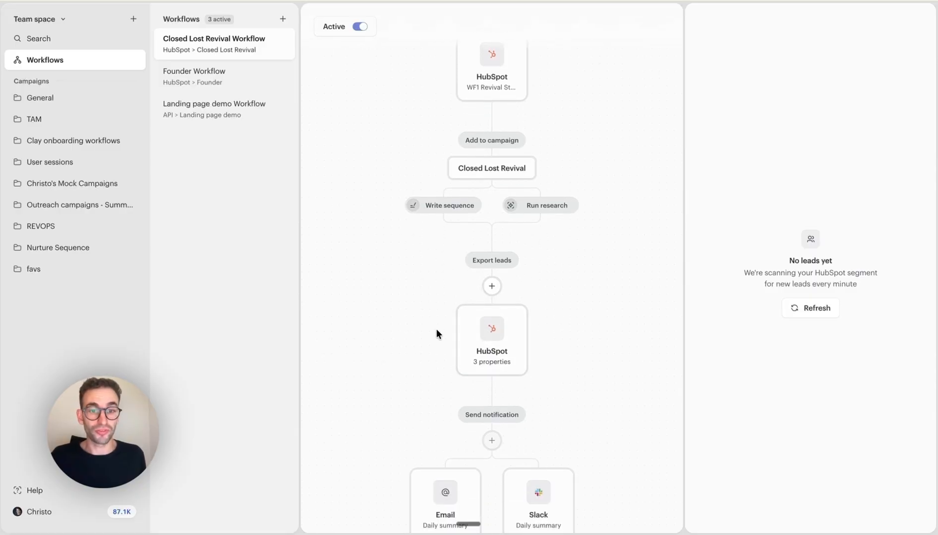
{"action": "left_click", "coordinate": [501, 166]}
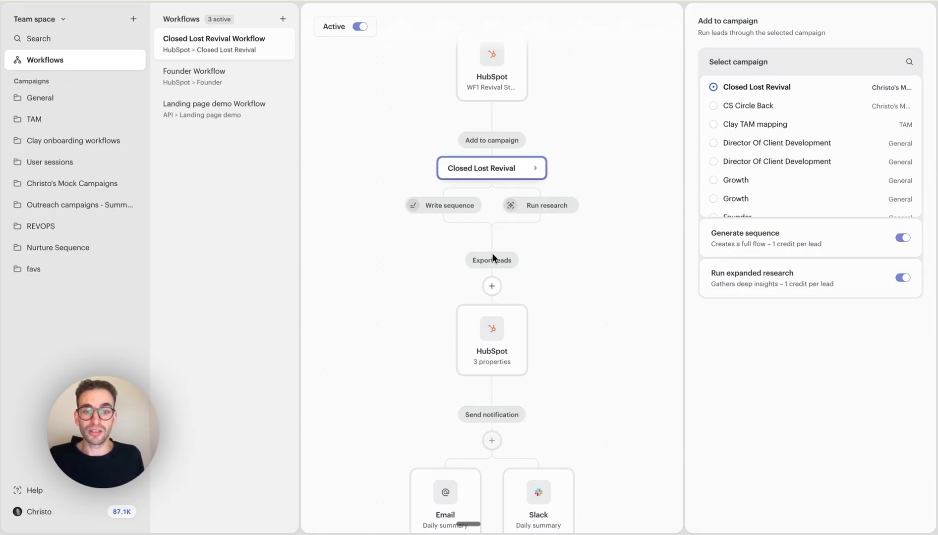
{"action": "left_click", "coordinate": [488, 327]}
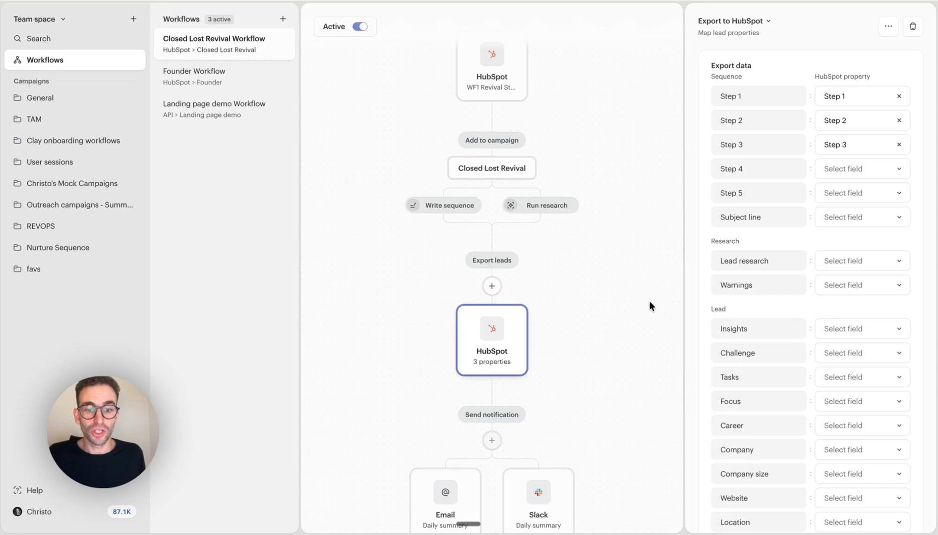
{"action": "scroll", "coordinate": [650, 301], "scroll_direction": "down", "scroll_amount": 1}
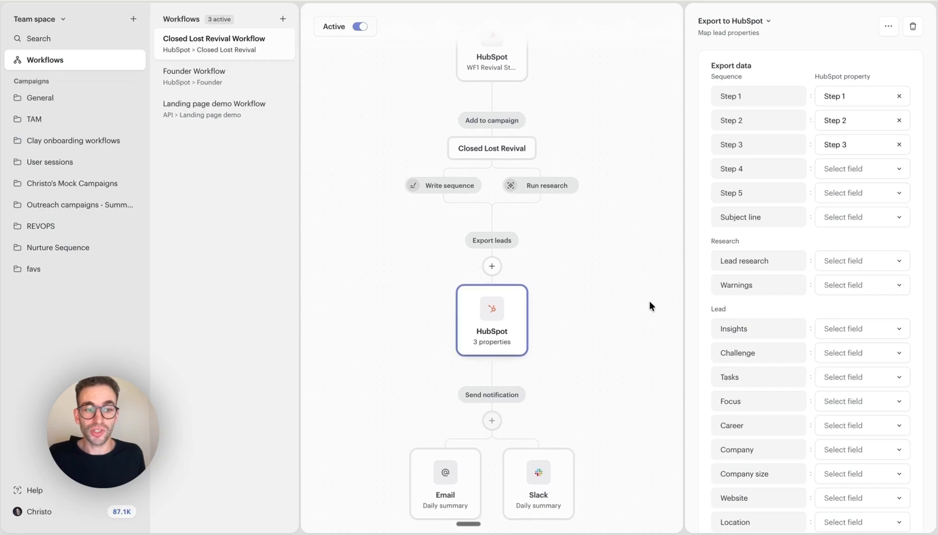
{"action": "left_click", "coordinate": [629, 206]}
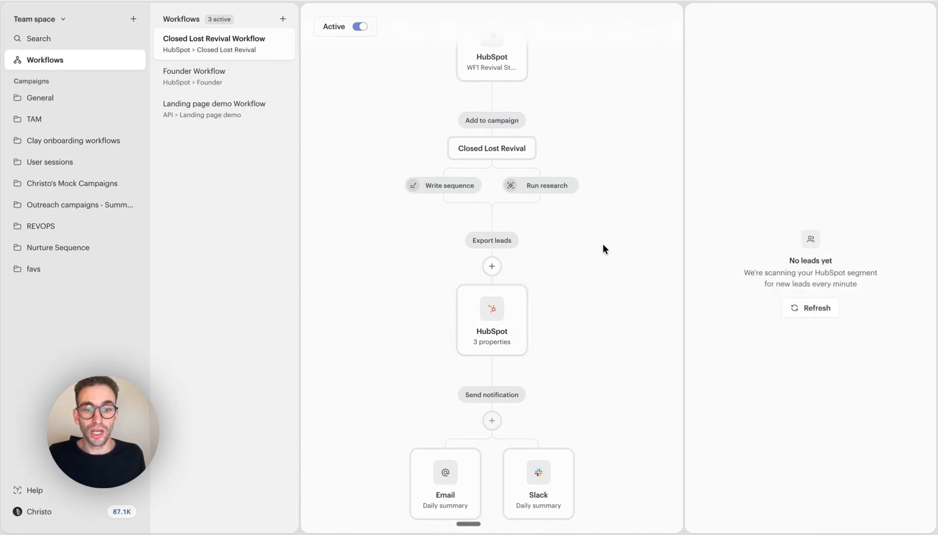
Add an Instantly export that sends leads to the Close Lost Revival campaign, and save the changes.
{"action": "left_click", "coordinate": [491, 268]}
{"action": "left_click", "coordinate": [523, 284]}
{"action": "left_click", "coordinate": [840, 91]}
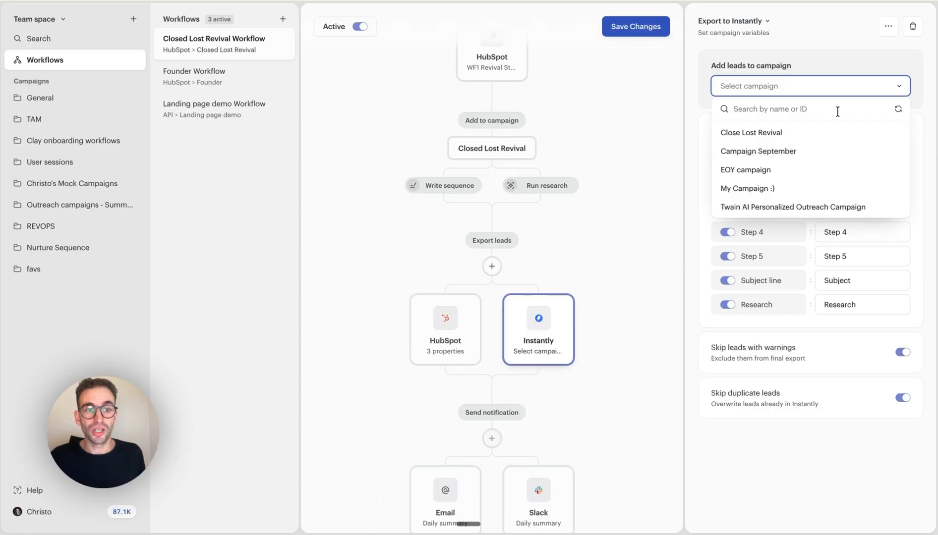
{"action": "left_click", "coordinate": [793, 133]}
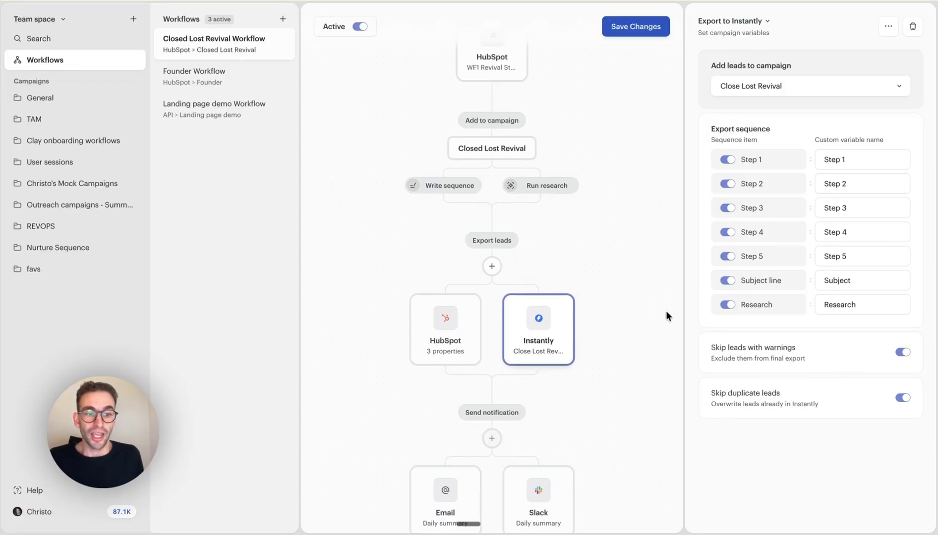
{"action": "left_click", "coordinate": [634, 180]}
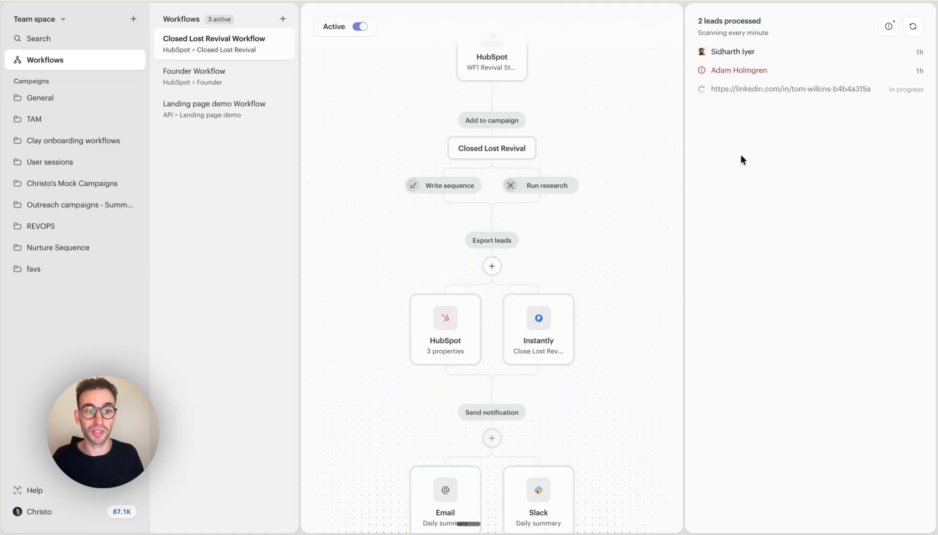
Check the processed leads list and look through the HubSpot export's property mapping.
{"action": "mouse_move", "coordinate": [771, 77]}
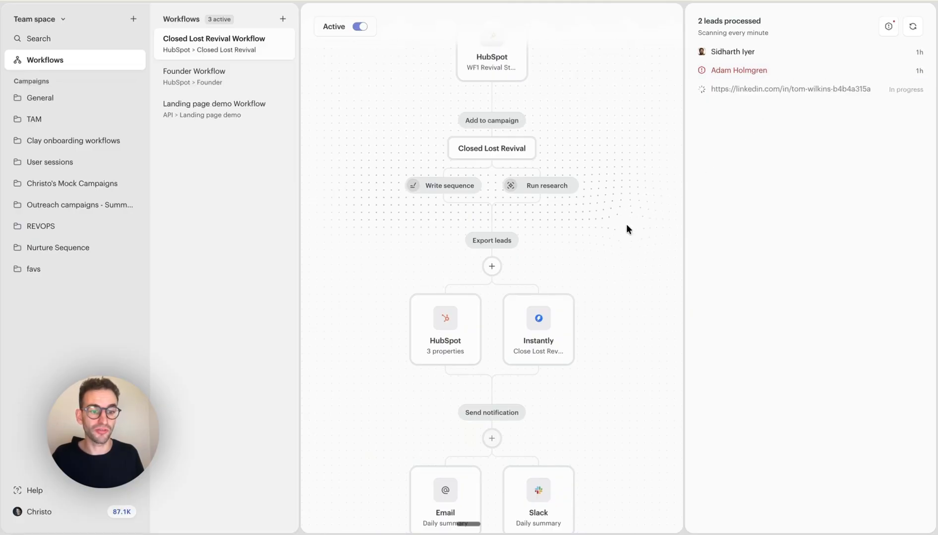
{"action": "scroll", "coordinate": [625, 224], "scroll_direction": "down", "scroll_amount": 1}
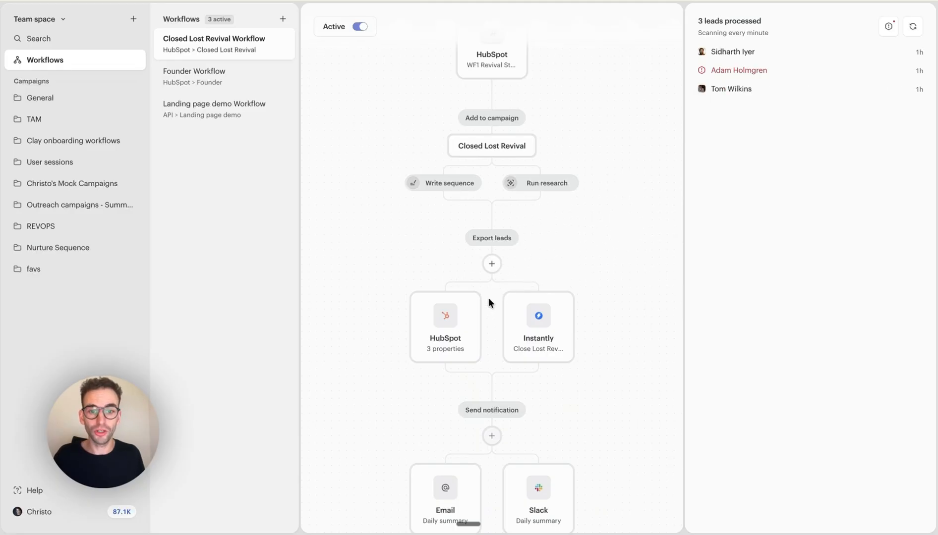
{"action": "left_click", "coordinate": [469, 322]}
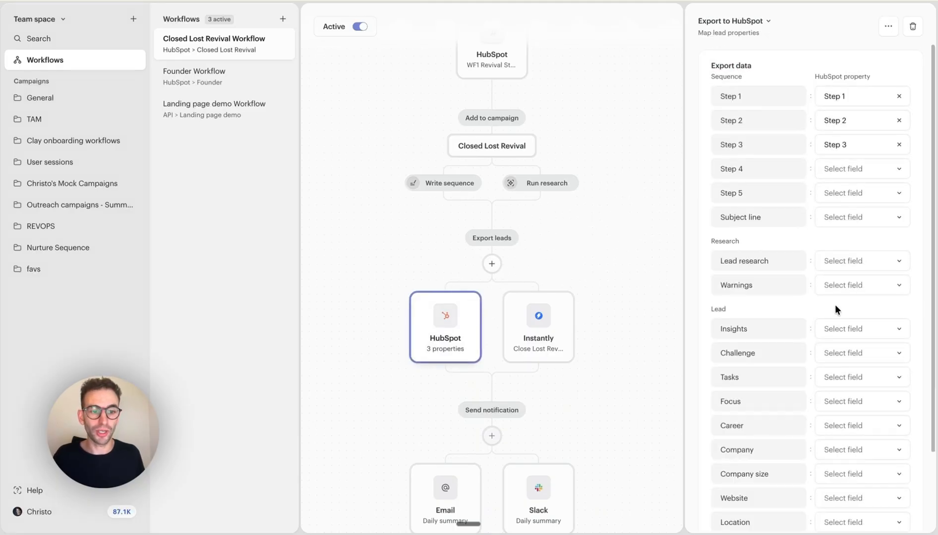
{"action": "scroll", "coordinate": [834, 305], "scroll_direction": "down", "scroll_amount": 3}
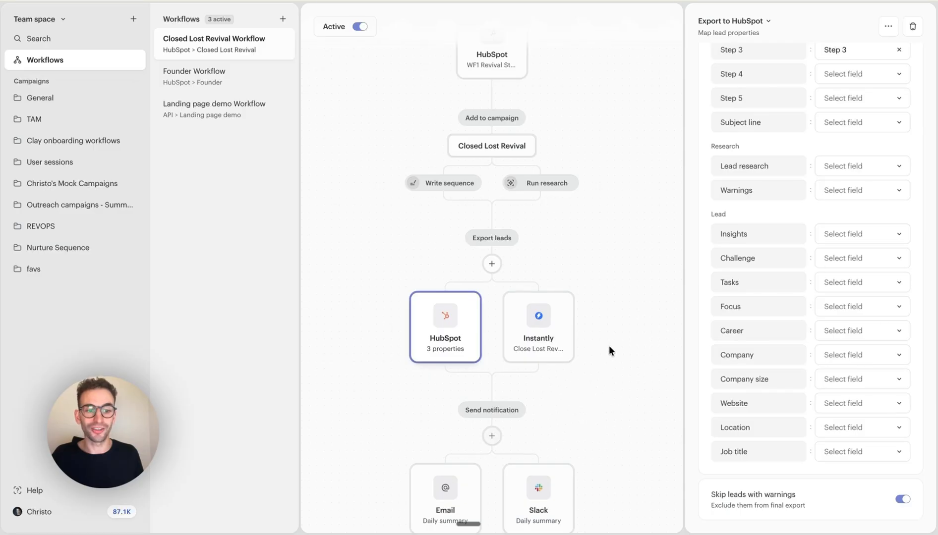
Review the Instantly export's campaign, sequence variables and skip options, and return to the processed leads list.
{"action": "left_click", "coordinate": [554, 330]}
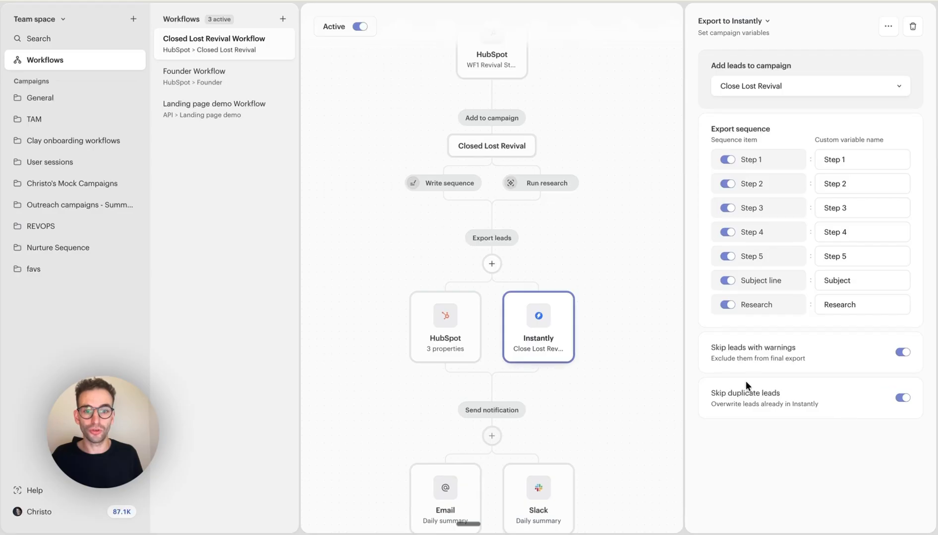
{"action": "left_click", "coordinate": [637, 271]}
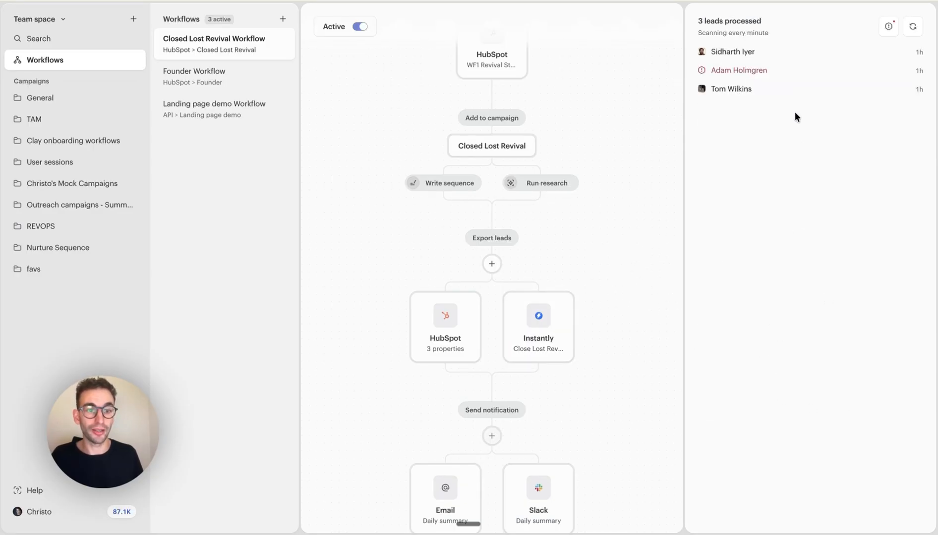
Open the first processed lead, examine its generated sequence and full profile details including history, and return to the workflows.
{"action": "left_click", "coordinate": [818, 52]}
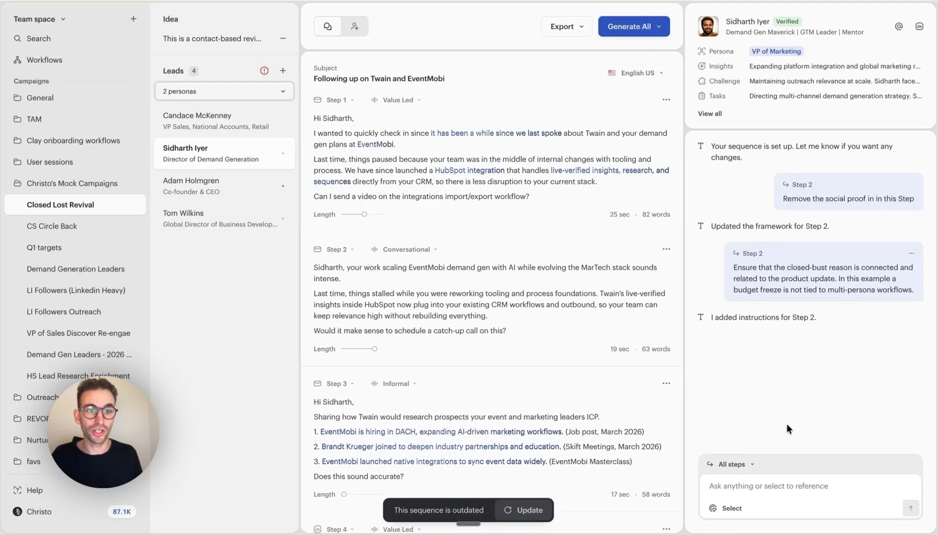
{"action": "left_click", "coordinate": [709, 113]}
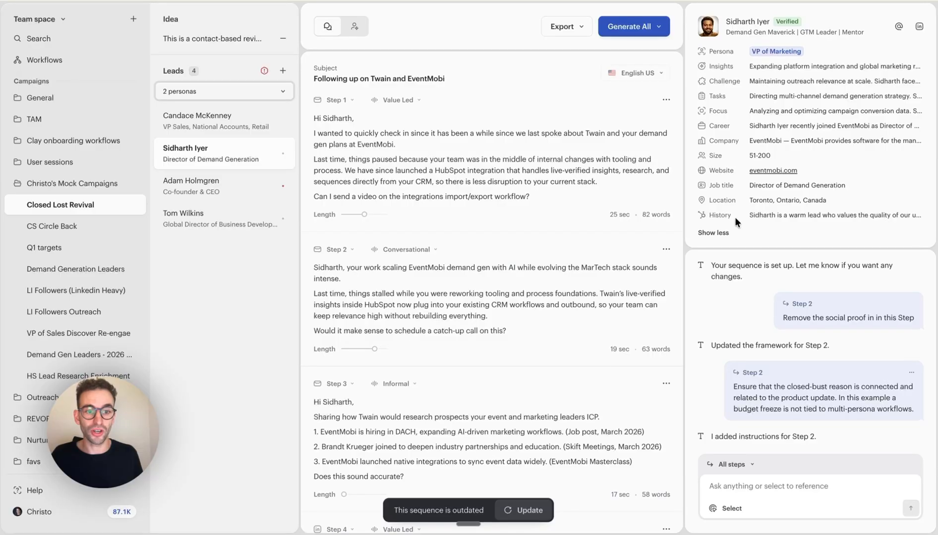
{"action": "mouse_move", "coordinate": [764, 217]}
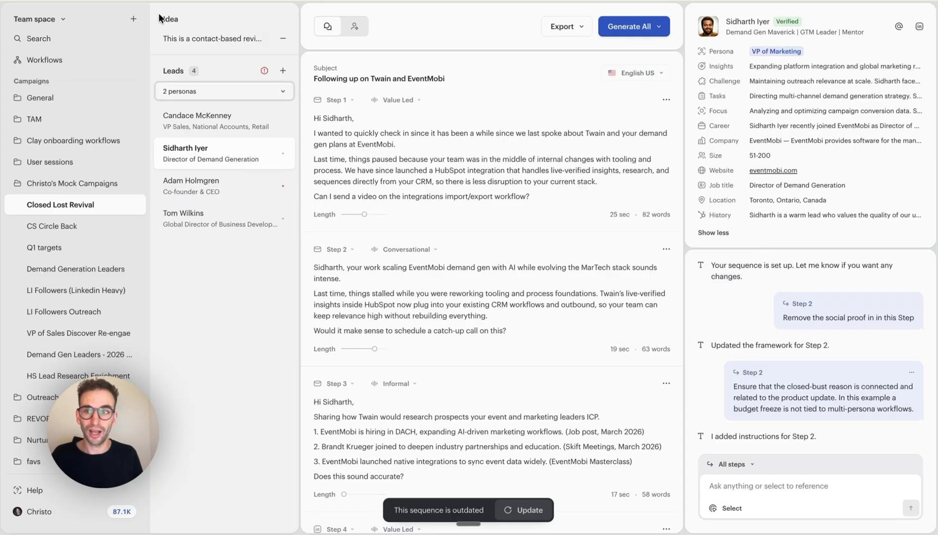
{"action": "left_click", "coordinate": [65, 66]}
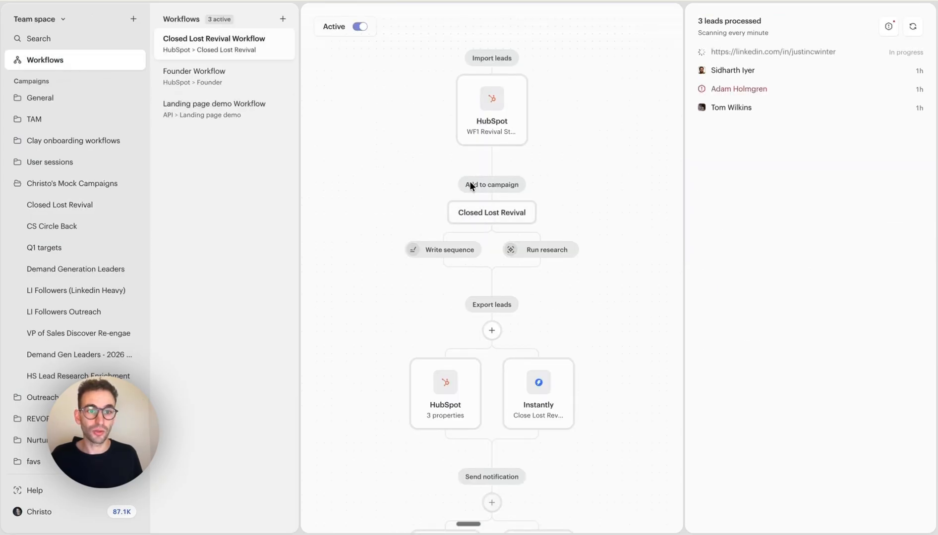